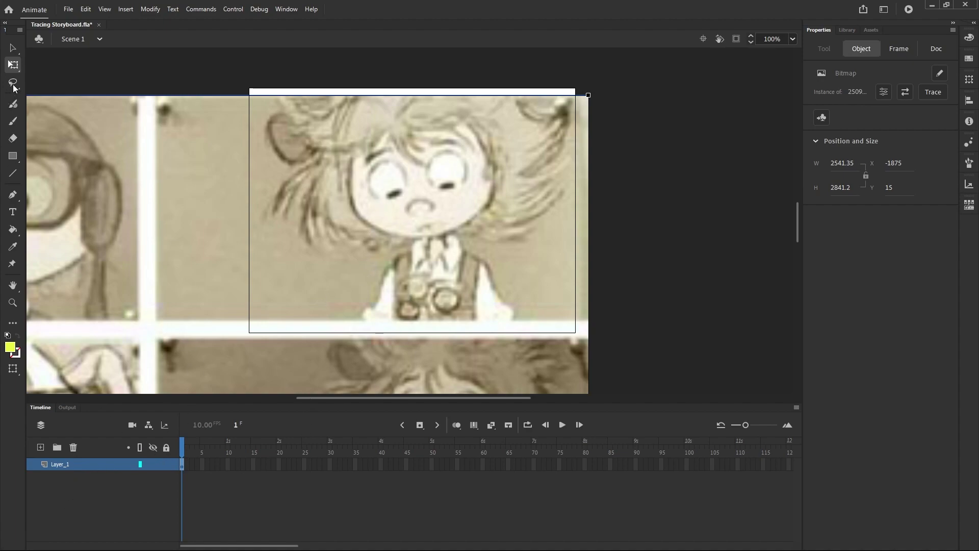
# Step: Preview 2509800_orig.jpg in the Library and delete the storyboard image from the stage
pyautogui.moveTo(329, 156); pyautogui.dragTo(480, 155)
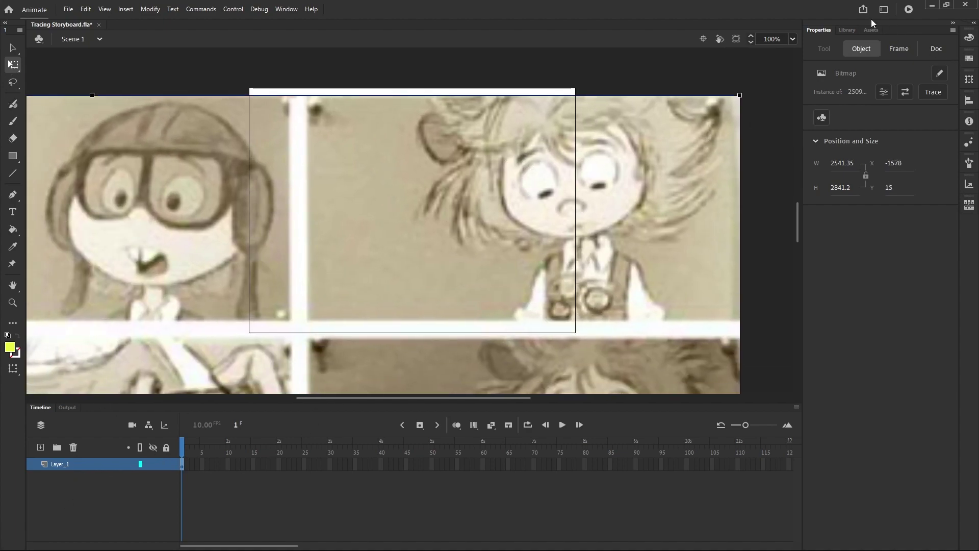
pyautogui.click(846, 30)
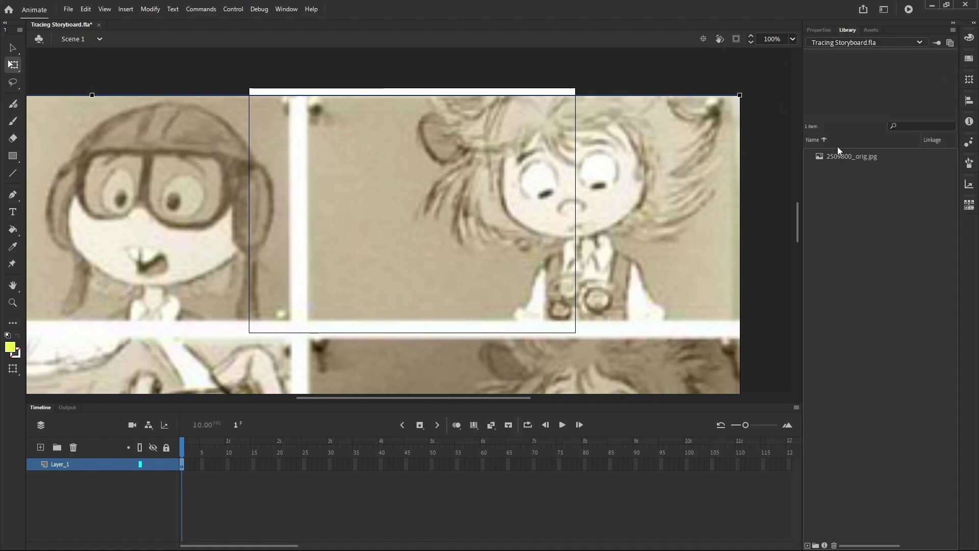
pyautogui.click(849, 156)
pyautogui.moveTo(669, 150); pyautogui.dragTo(553, 189)
pyautogui.press('Delete')
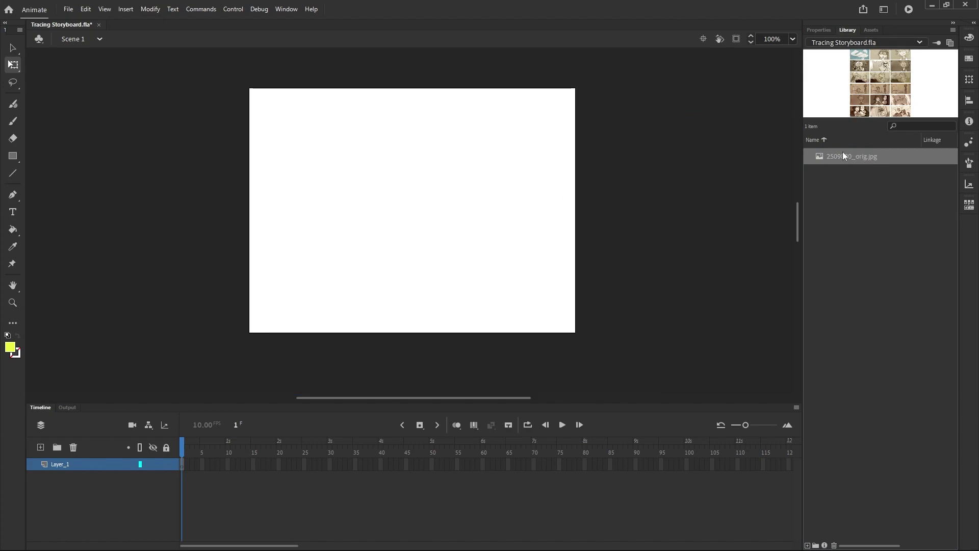
# Step: Drag 2509800_orig.jpg from the Library onto the stage
pyautogui.click(827, 156)
pyautogui.moveTo(827, 155); pyautogui.dragTo(439, 185)
pyautogui.moveTo(459, 133); pyautogui.dragTo(472, 247)
# Step: Scale up and reposition the image until the girl-with-camera panel fills the stage, right edge aligned
pyautogui.moveTo(322, 154); pyautogui.dragTo(156, 55)
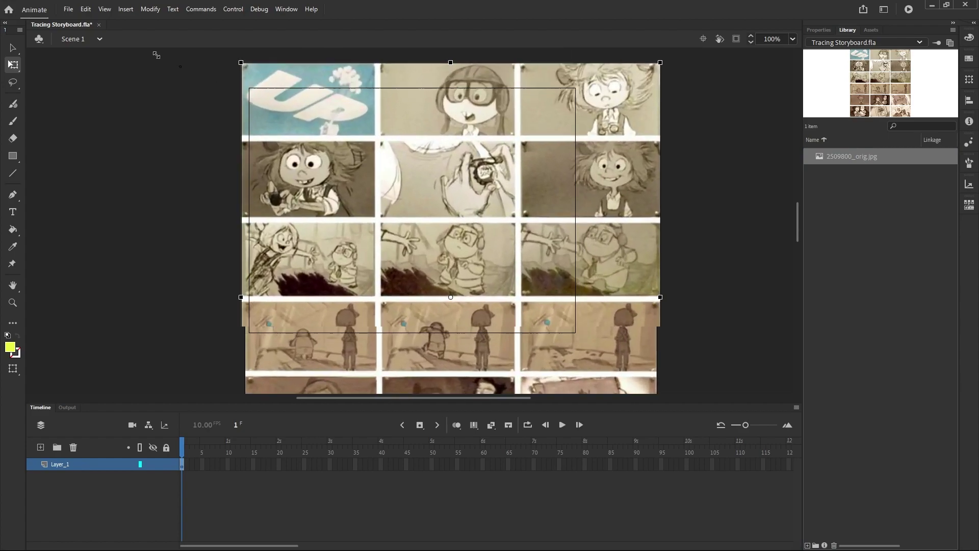
pyautogui.moveTo(344, 152); pyautogui.dragTo(74, 332)
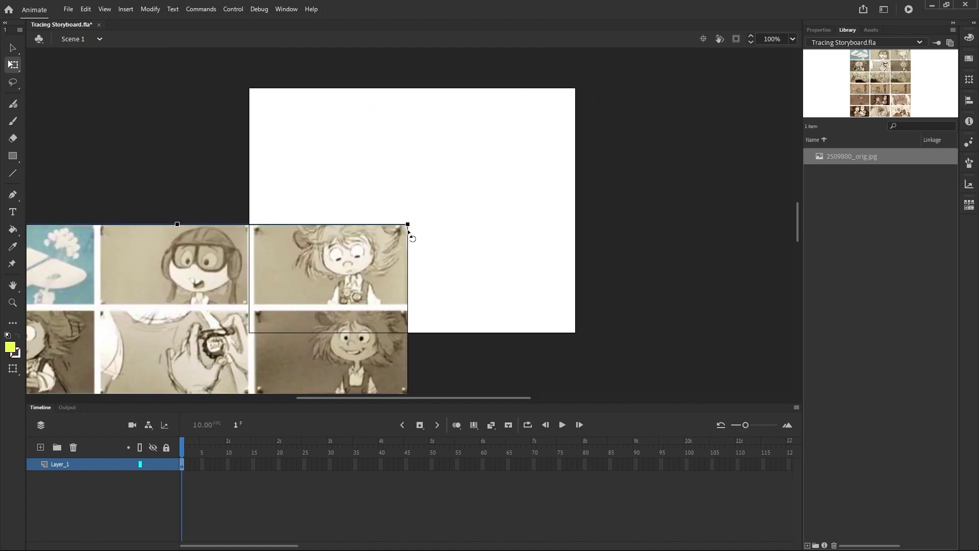
pyautogui.moveTo(409, 232); pyautogui.dragTo(760, 66)
pyautogui.moveTo(465, 125); pyautogui.dragTo(367, 289)
pyautogui.moveTo(448, 231); pyautogui.dragTo(596, 62)
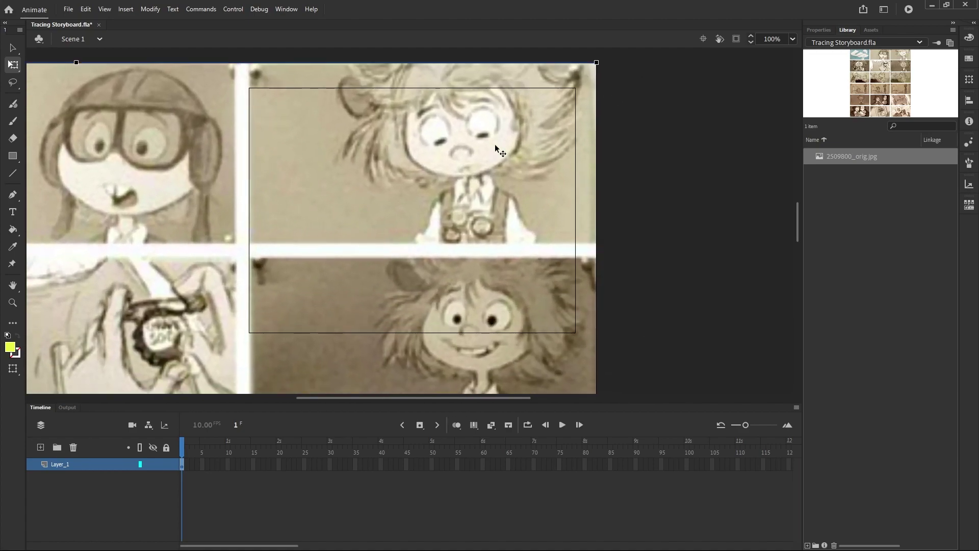
pyautogui.moveTo(494, 148); pyautogui.dragTo(405, 245)
pyautogui.moveTo(516, 161); pyautogui.dragTo(647, 87)
pyautogui.moveTo(490, 158); pyautogui.dragTo(531, 130)
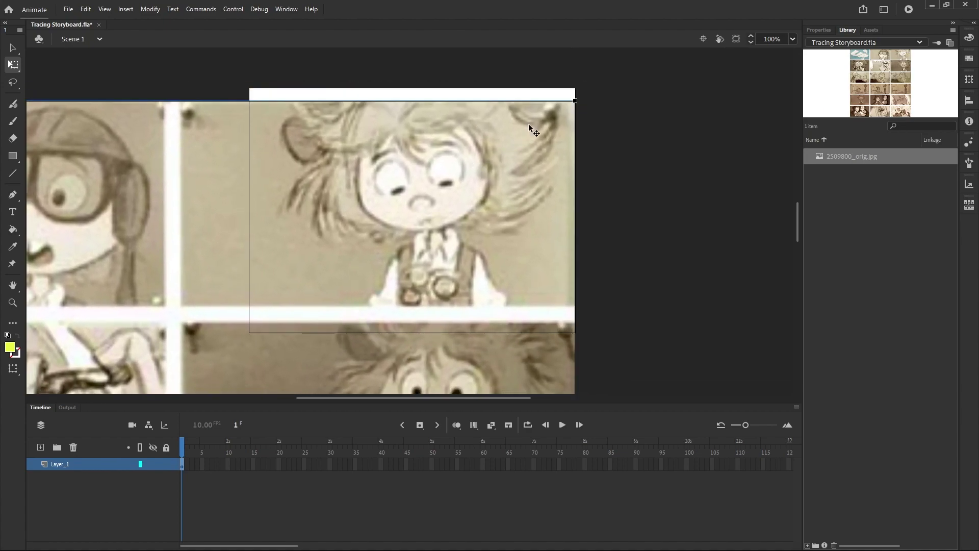
pyautogui.moveTo(574, 101); pyautogui.dragTo(585, 89)
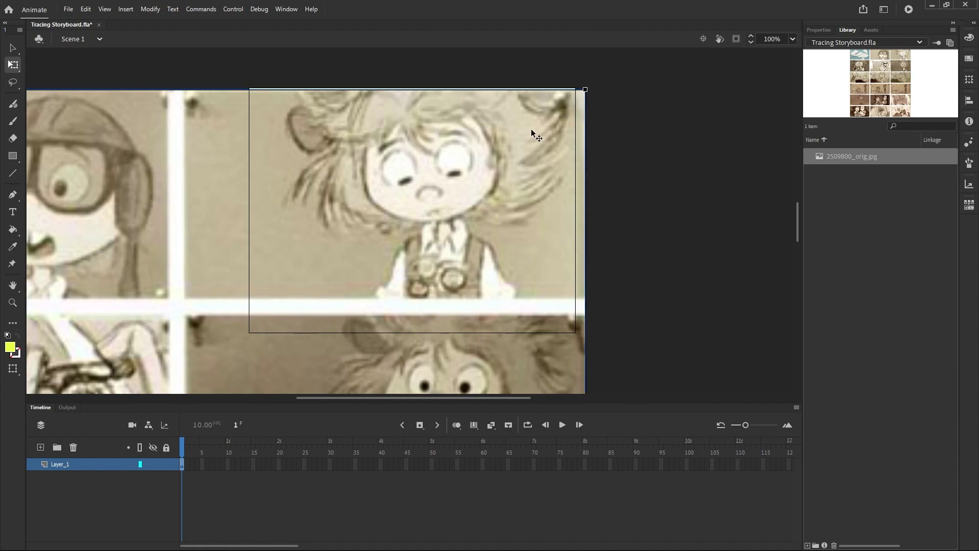
pyautogui.moveTo(531, 132); pyautogui.dragTo(524, 131)
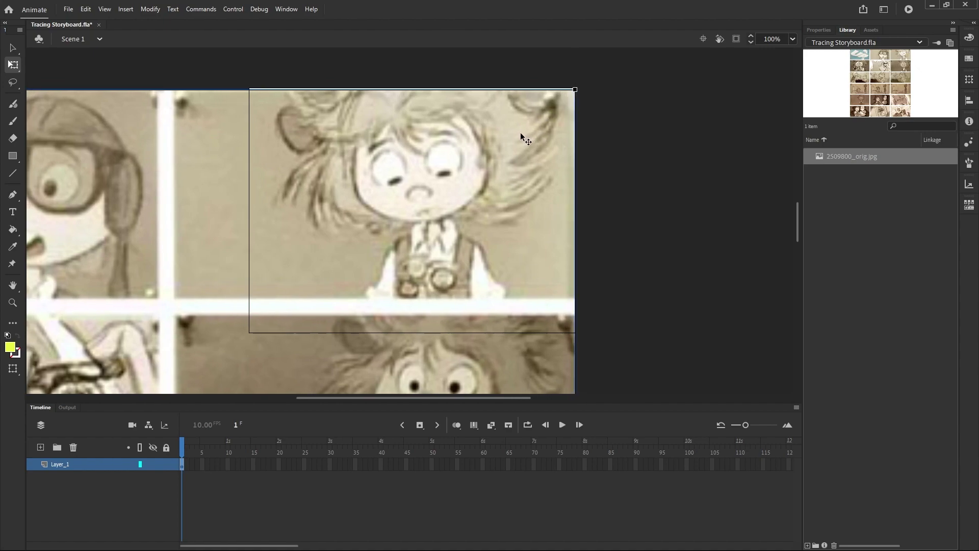
# Step: Lock Layer_1 in the Timeline so the storyboard image stays fixed
pyautogui.click(167, 463)
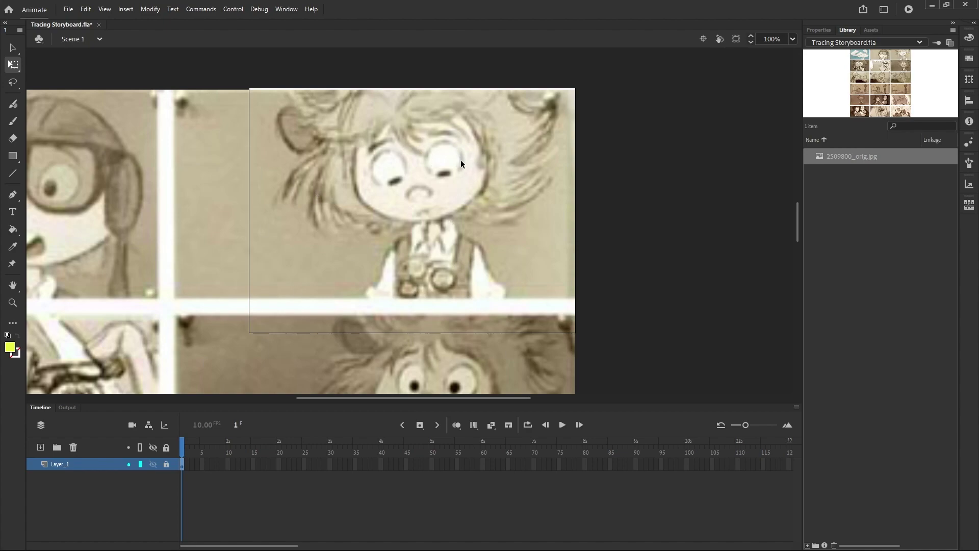
# Step: Add a new layer above Layer_1 and name it 'eyes'
pyautogui.click(40, 447)
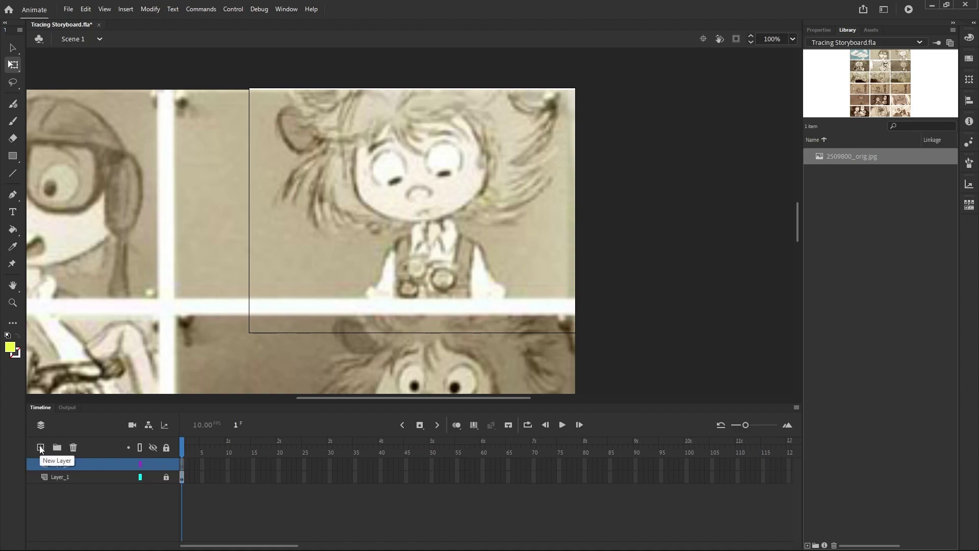
pyautogui.doubleClick(57, 464)
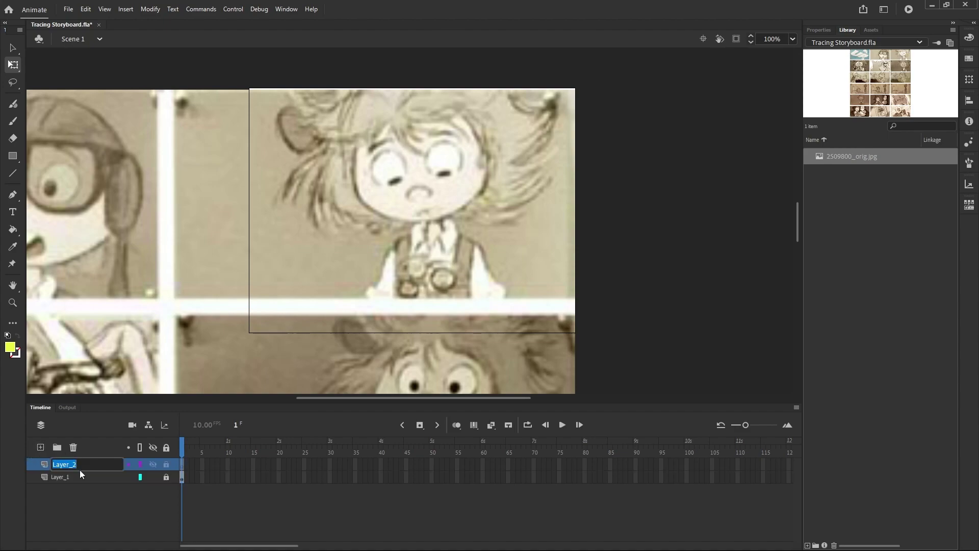
pyautogui.write('eys')
pyautogui.press('BackSpace')
pyautogui.write('es')
pyautogui.press('Return')
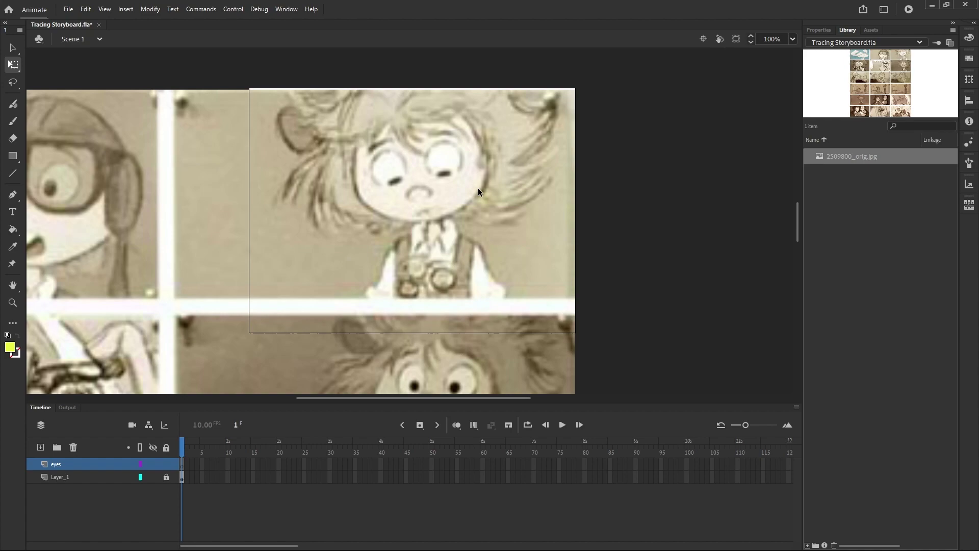
# Step: Add a layer named 'background' between eyes and Layer_1, and make it the active layer
pyautogui.click(41, 447)
pyautogui.moveTo(63, 463); pyautogui.dragTo(63, 481)
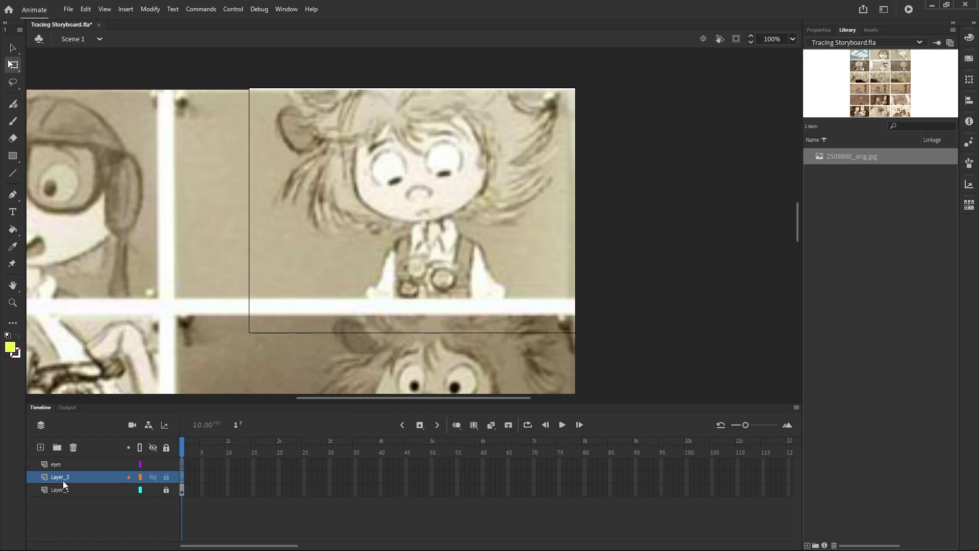
pyautogui.doubleClick(62, 476)
pyautogui.write('bac')
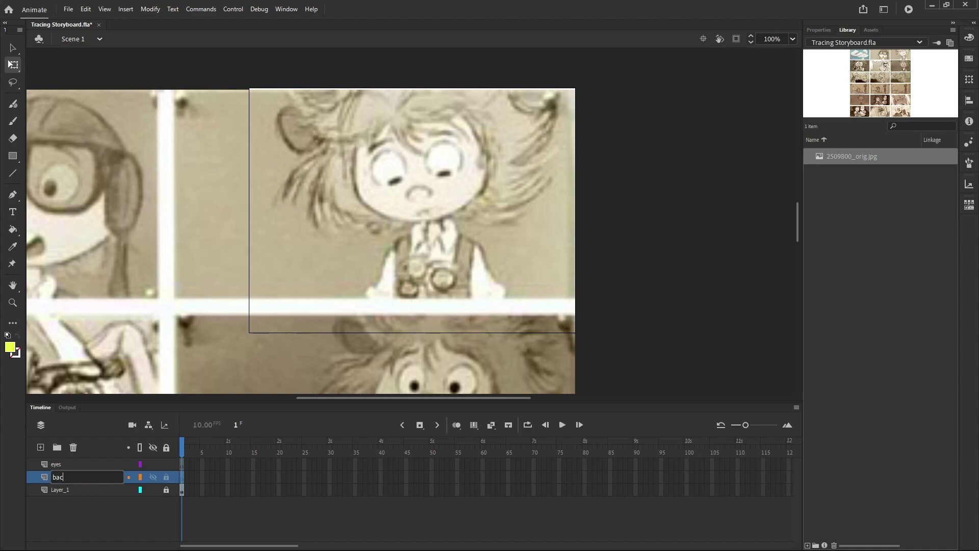
pyautogui.write('kground')
pyautogui.press('Return')
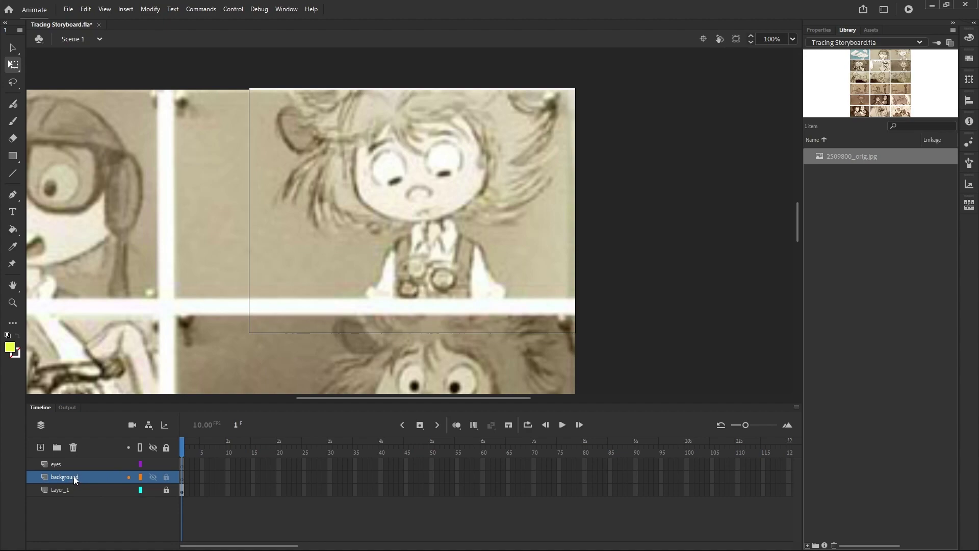
pyautogui.click(64, 464)
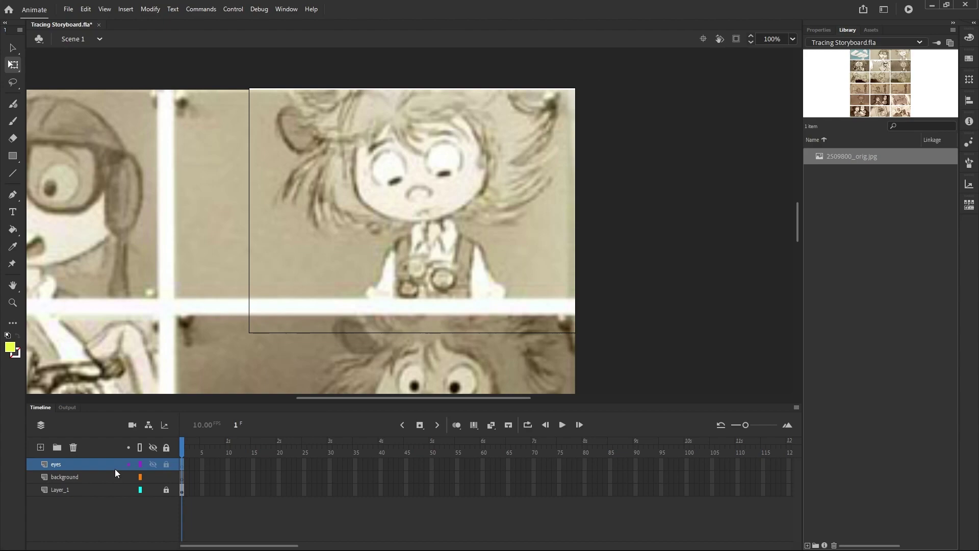
pyautogui.click(87, 477)
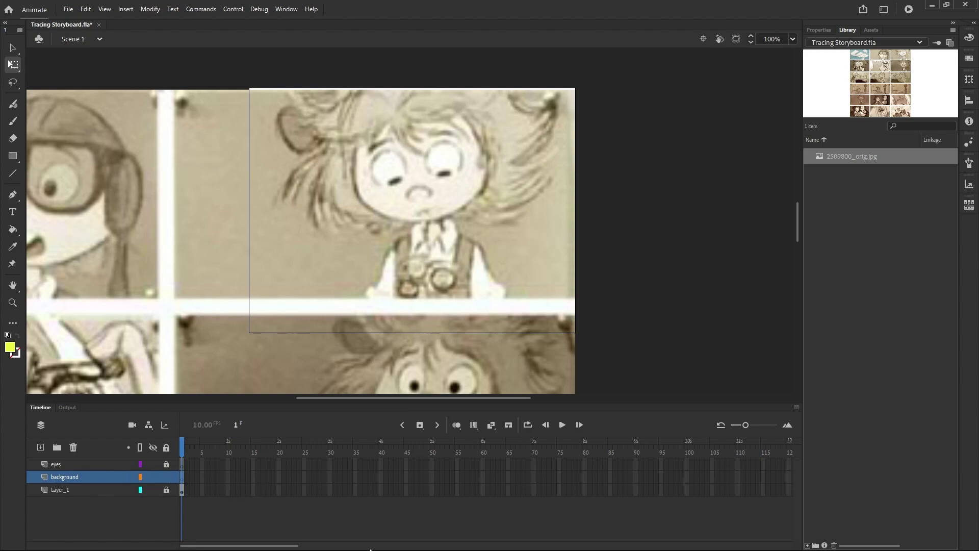
# Step: Select the Brush tool for painting on the background layer
pyautogui.moveTo(314, 542)
pyautogui.moveTo(536, 542)
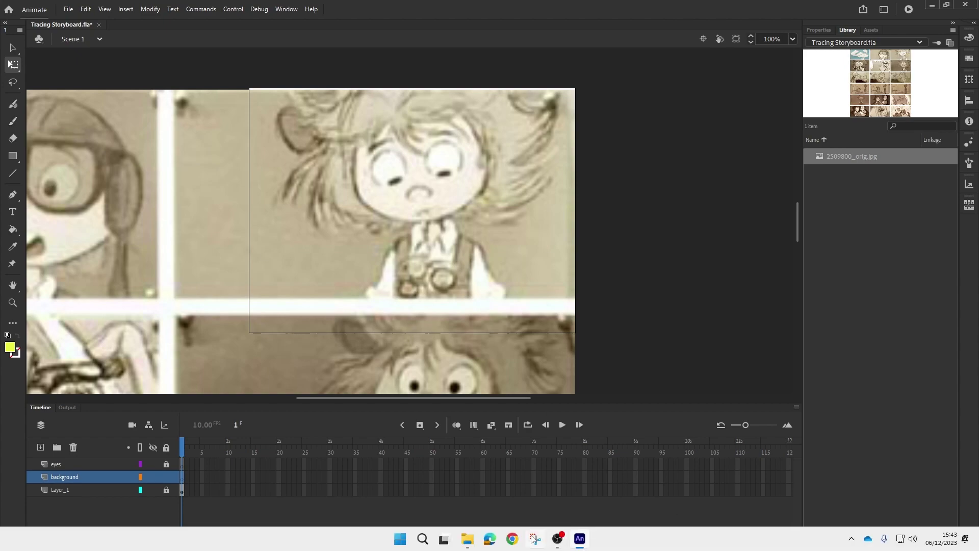
pyautogui.click(559, 539)
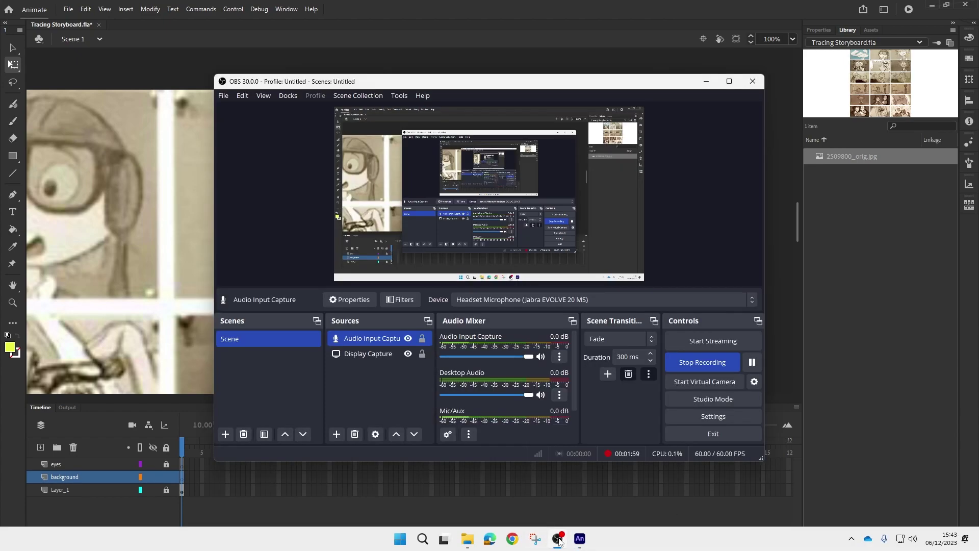
pyautogui.click(559, 539)
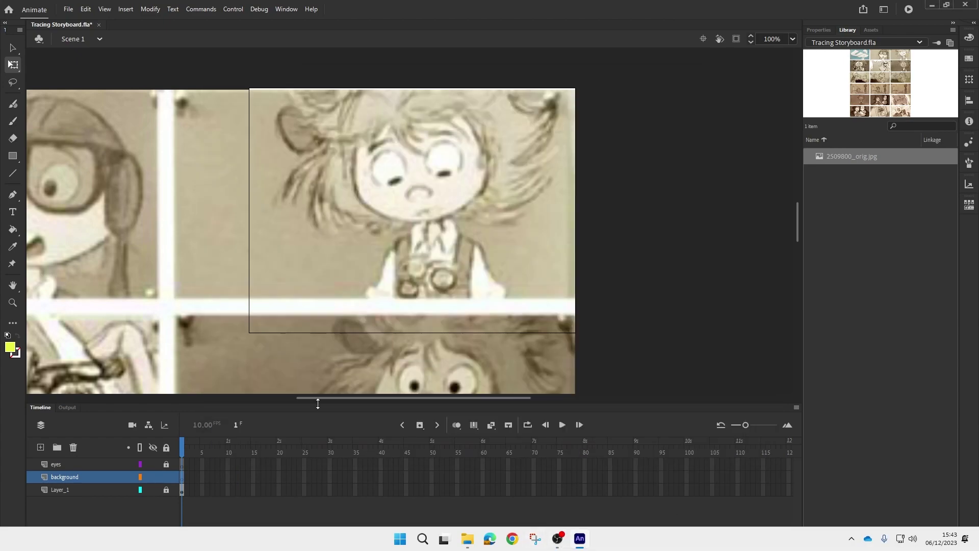
pyautogui.click(11, 124)
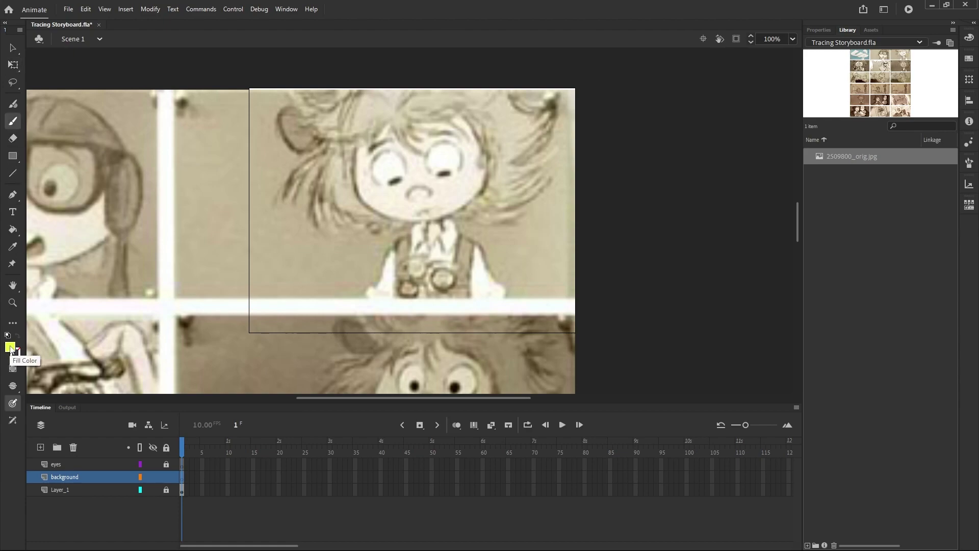
pyautogui.hotkey('alt', 'Tab')
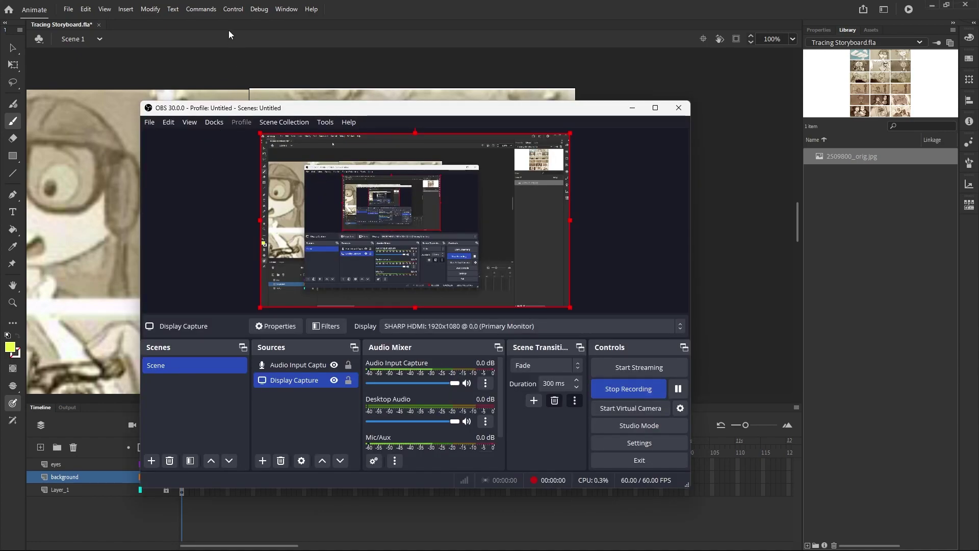
pyautogui.hotkey('alt', 'Tab')
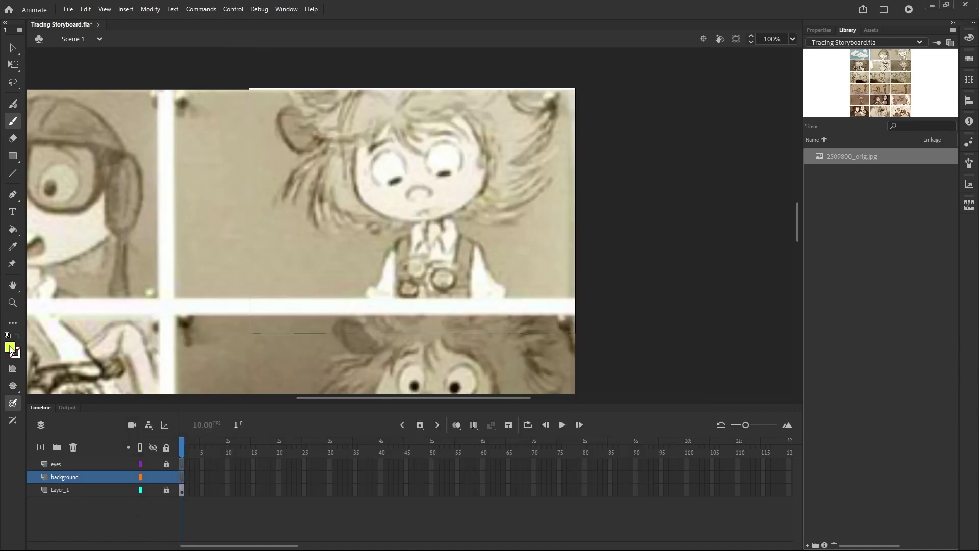
# Step: Set the brush fill to black and trace outlines around both eyes
pyautogui.click(11, 350)
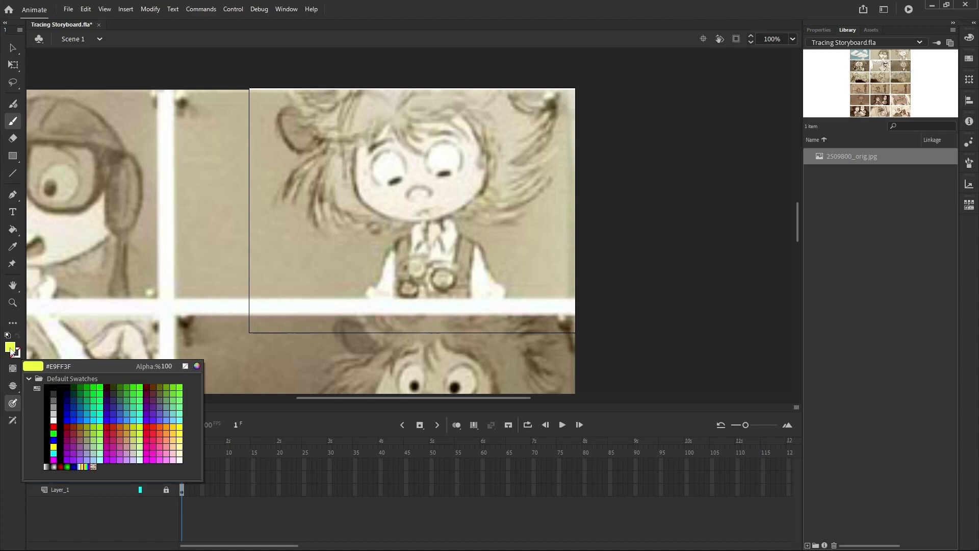
pyautogui.click(65, 417)
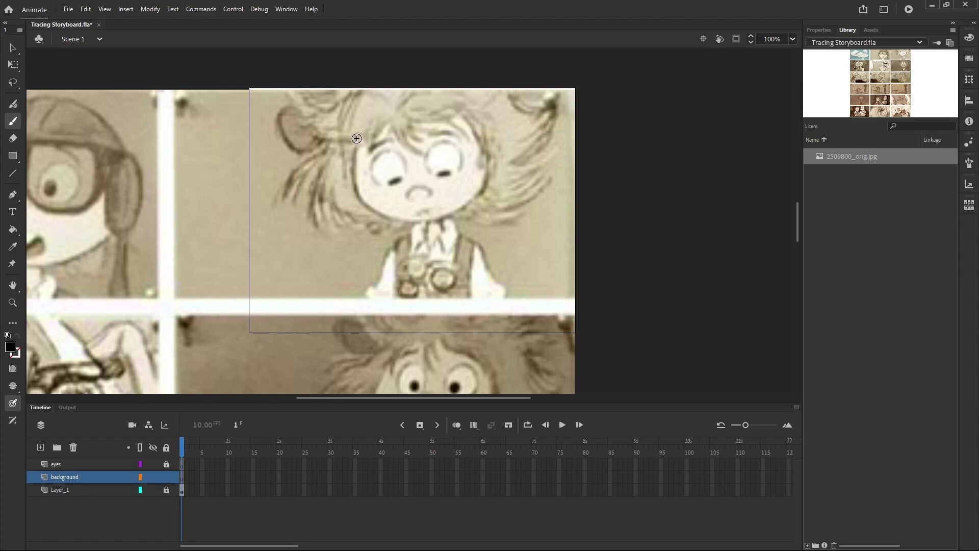
pyautogui.moveTo(449, 142)
pyautogui.mouseDown()
pyautogui.moveTo(430, 148)
pyautogui.moveTo(428, 164)
pyautogui.mouseUp()
pyautogui.moveTo(371, 164)
pyautogui.mouseDown()
pyautogui.moveTo(381, 184)
pyautogui.moveTo(406, 163)
pyautogui.mouseUp()
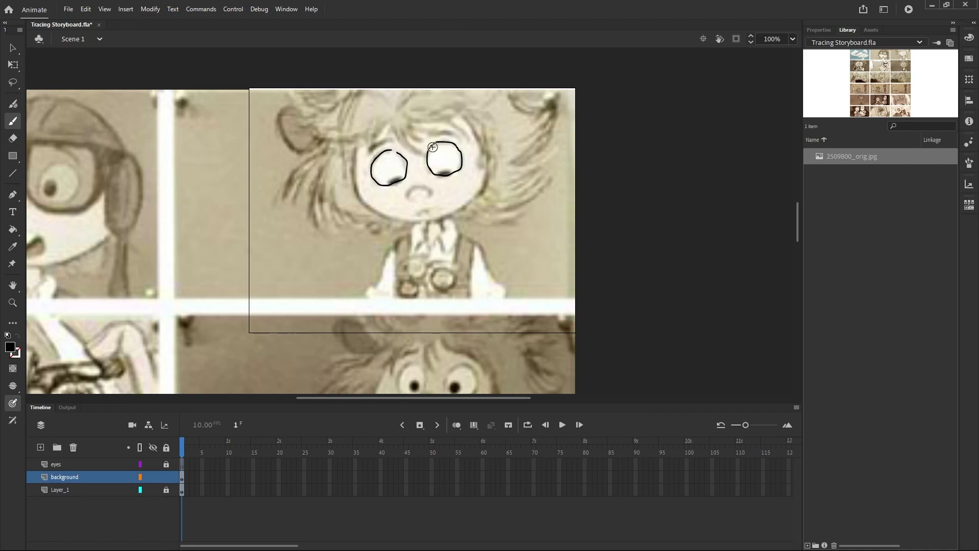
# Step: Fill the right eye outline with white using the Paint Bucket
pyautogui.click(13, 230)
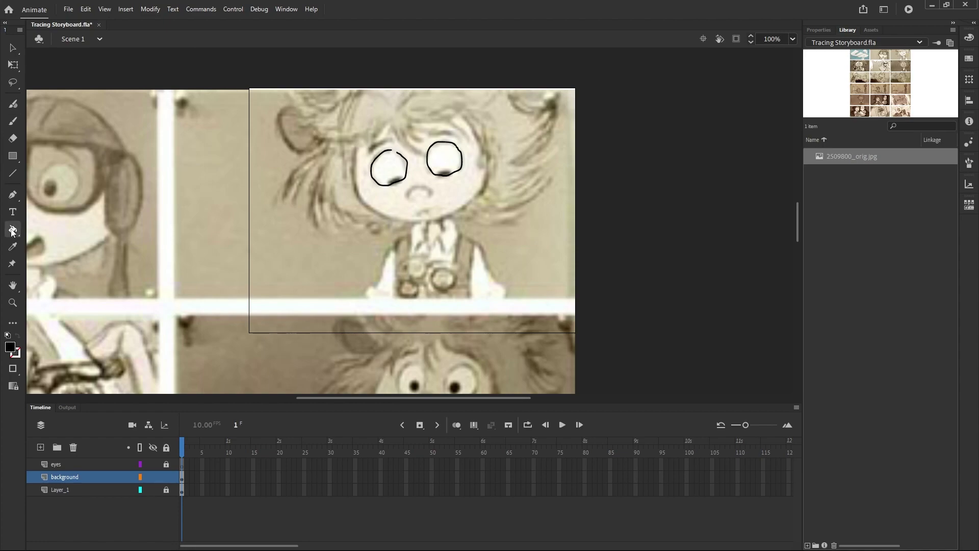
pyautogui.click(10, 347)
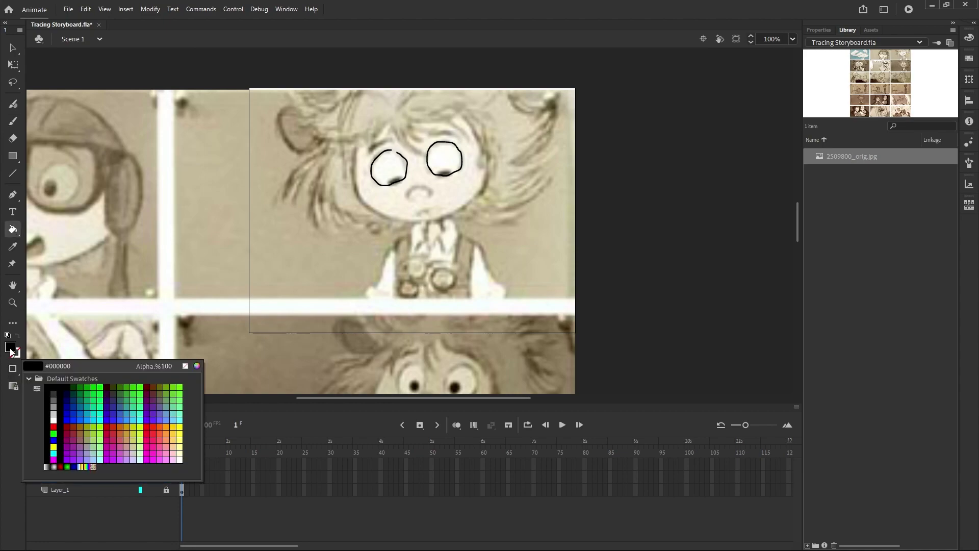
pyautogui.click(179, 460)
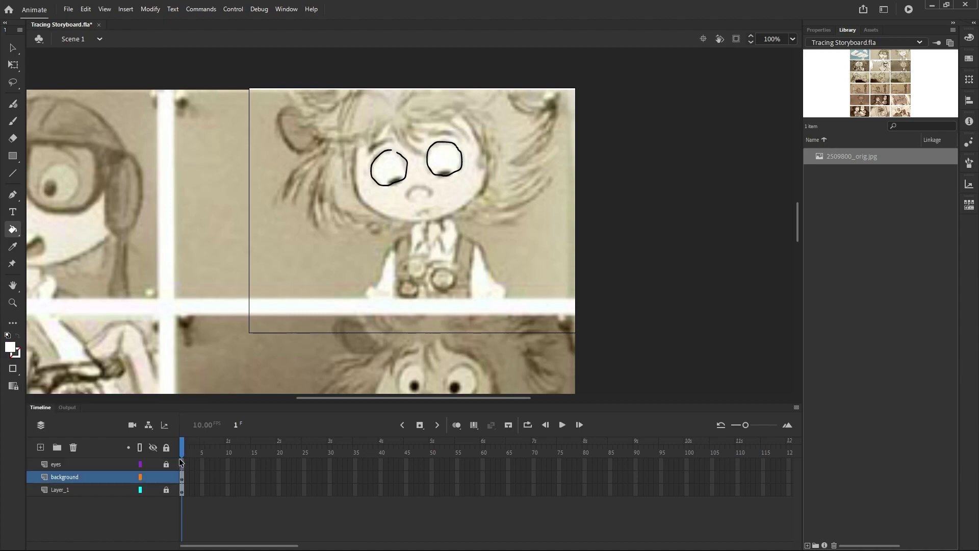
pyautogui.click(446, 163)
# Step: Set Gap Size to Close Large Gaps and fill the left eye with white
pyautogui.click(12, 369)
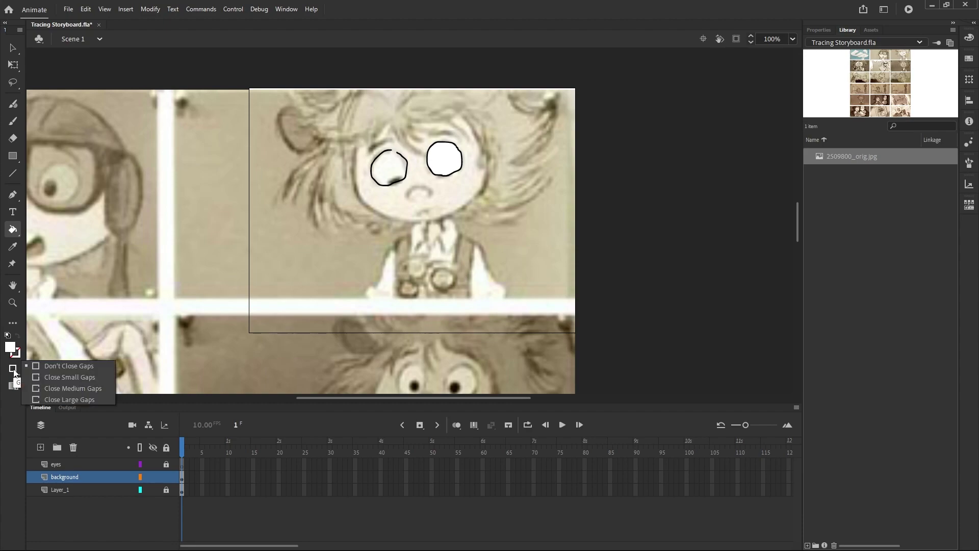
pyautogui.click(53, 399)
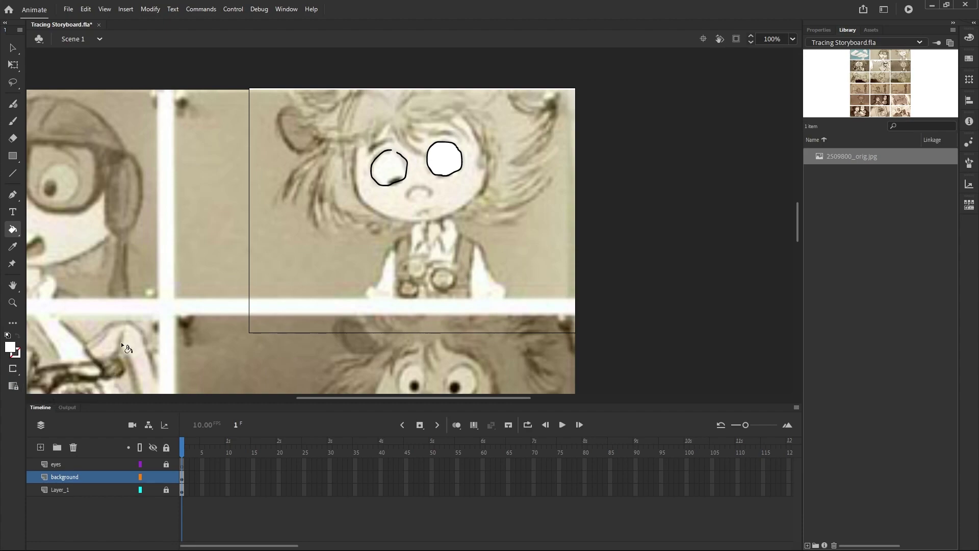
pyautogui.click(386, 167)
pyautogui.click(388, 169)
# Step: Switch back to the Brush tool with a black fill
pyautogui.click(13, 122)
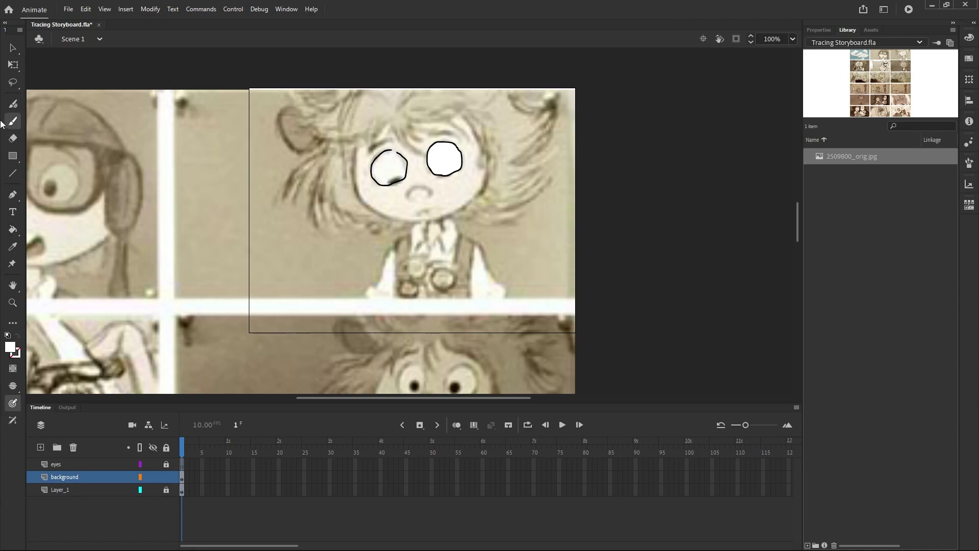
pyautogui.click(10, 347)
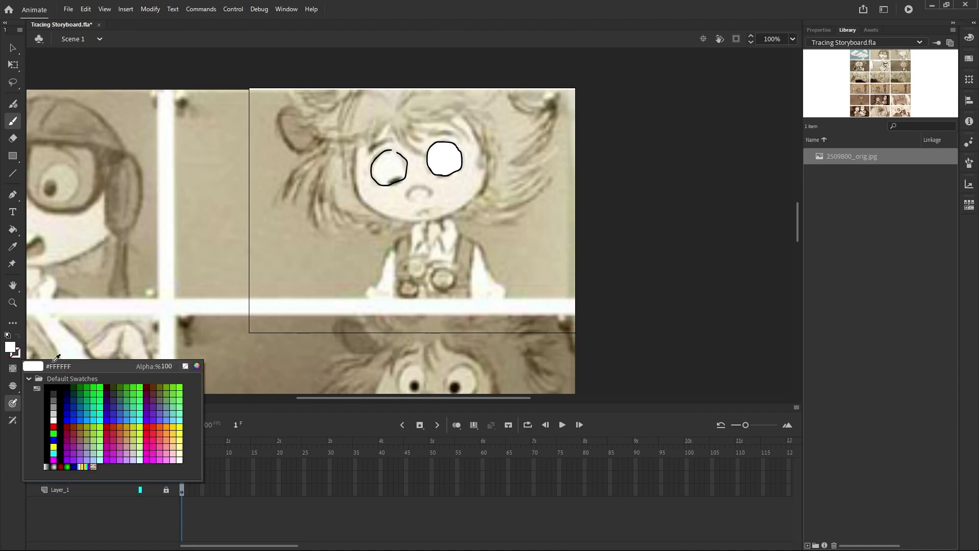
pyautogui.click(61, 396)
# Step: Zoom in to inspect the white-filled eyes, then recentre the face in view
pyautogui.scroll(3, 393, 154)
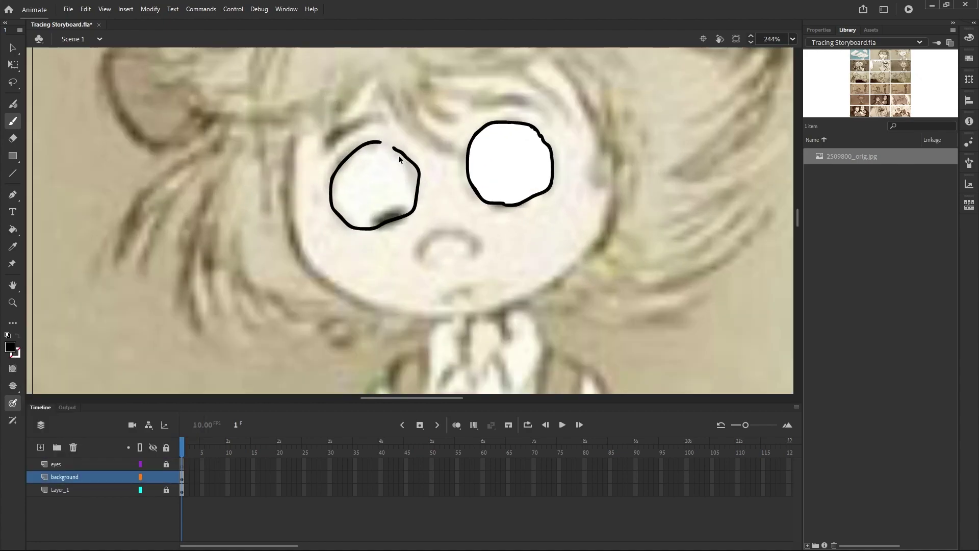
pyautogui.scroll(2, 512, 158)
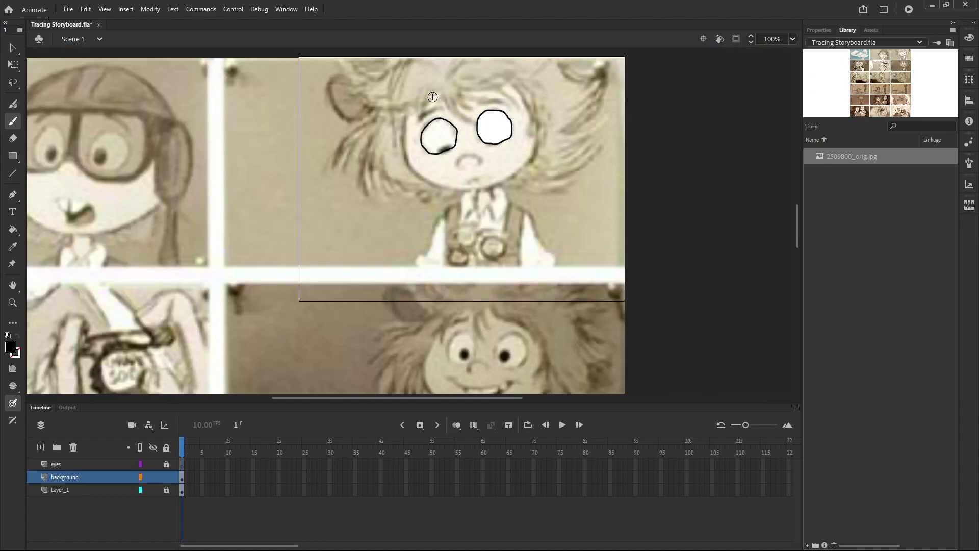
pyautogui.scroll(1, 509, 149)
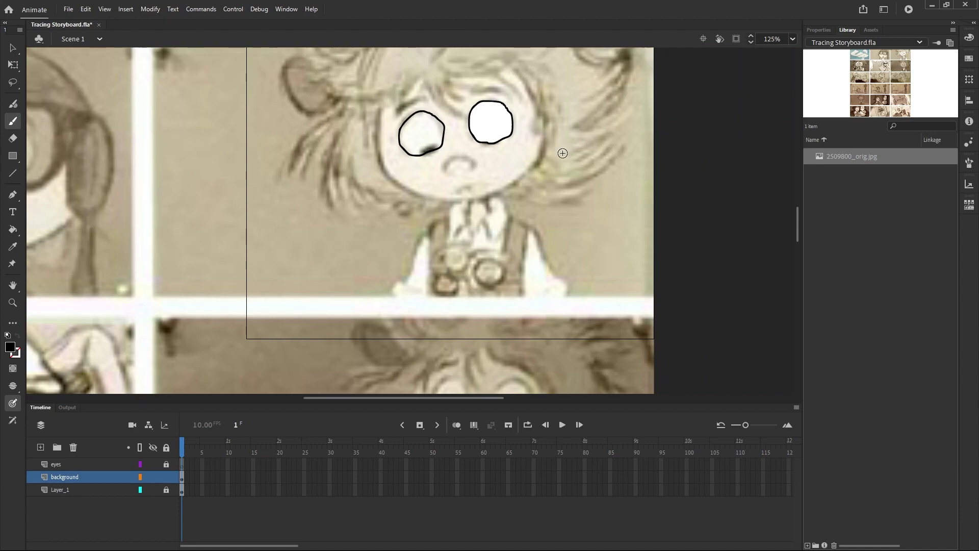
pyautogui.scroll(2, 539, 140)
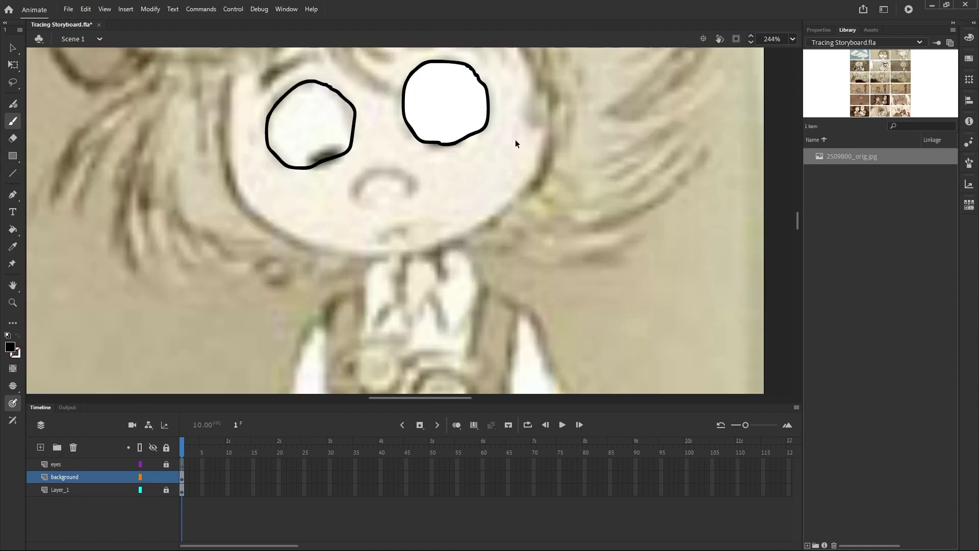
pyautogui.scroll(-2, 522, 143)
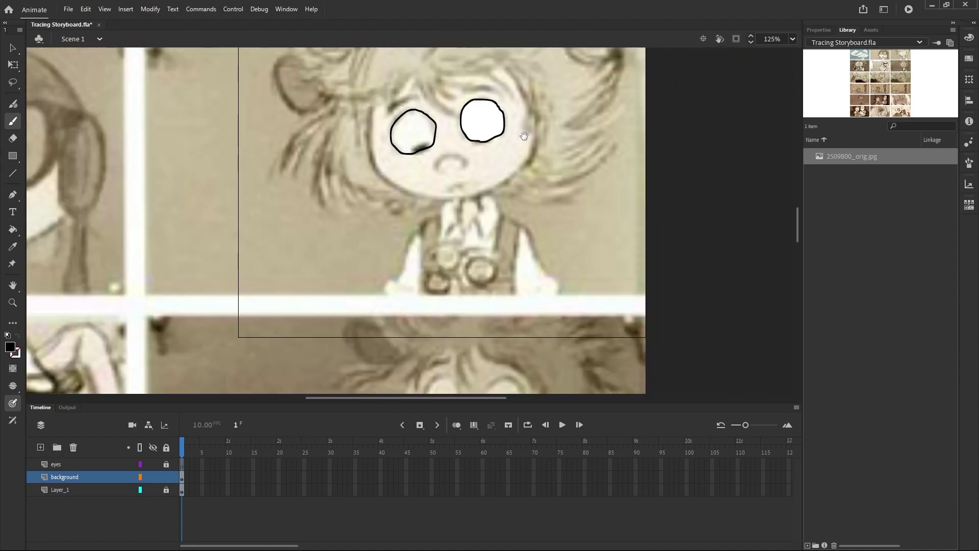
pyautogui.moveTo(525, 136)
pyautogui.mouseDown()
pyautogui.moveTo(542, 199)
pyautogui.moveTo(551, 185)
pyautogui.moveTo(712, 185)
pyautogui.moveTo(473, 174)
pyautogui.moveTo(542, 153)
pyautogui.mouseUp()
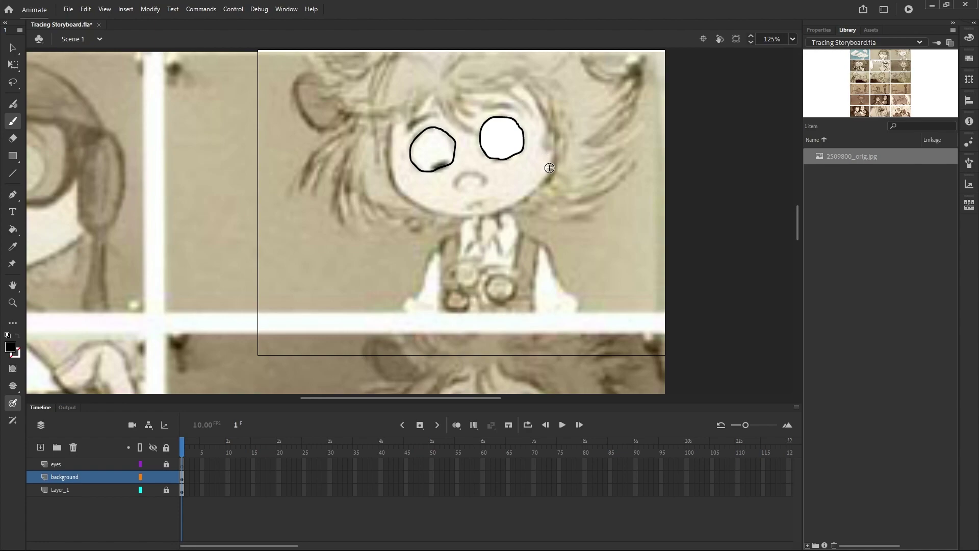
# Step: Set the brush size to 38 in Properties, testing and undoing a stroke
pyautogui.click(817, 29)
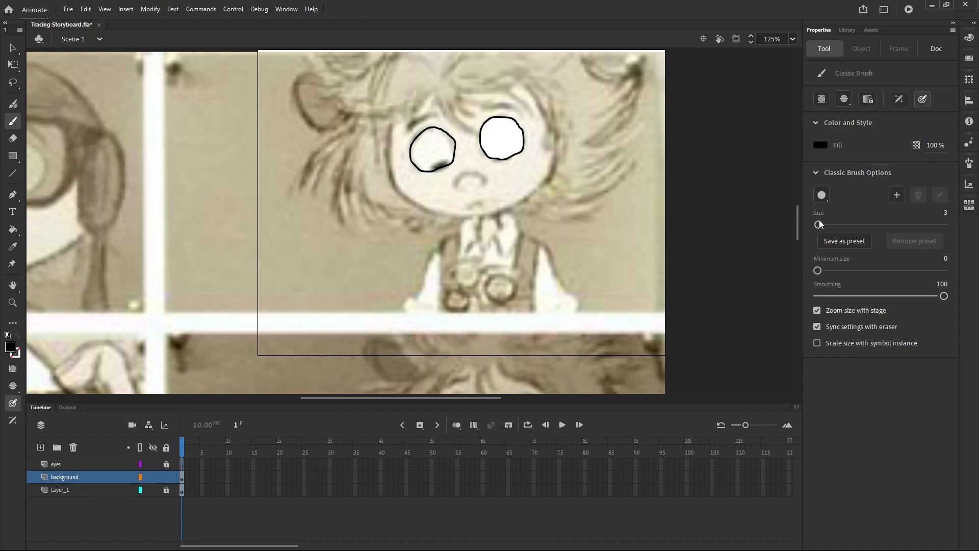
pyautogui.moveTo(819, 224); pyautogui.dragTo(840, 226)
pyautogui.moveTo(456, 255); pyautogui.dragTo(545, 222)
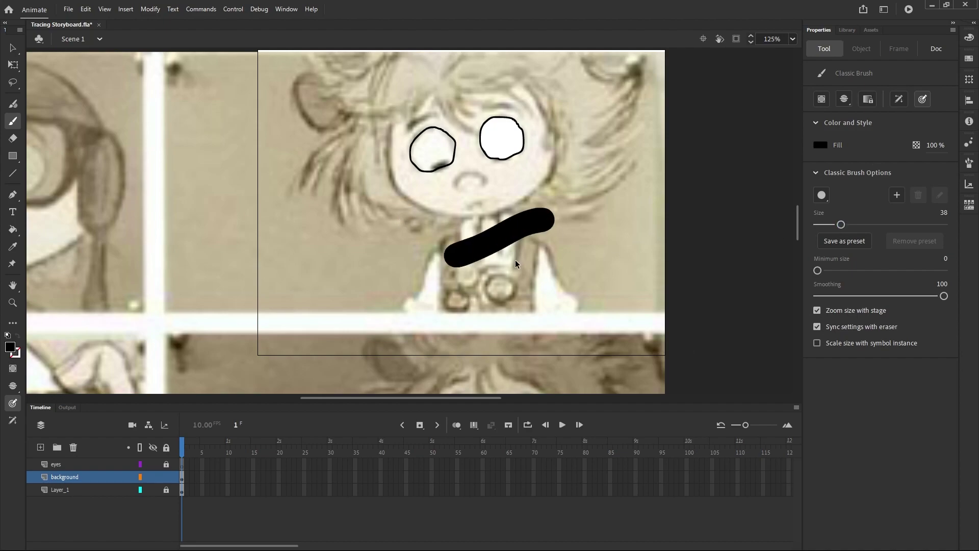
pyautogui.hotkey('ctrl', 'z')
# Step: Lower the brush fill alpha to 52%, testing and undoing a stroke
pyautogui.click(821, 145)
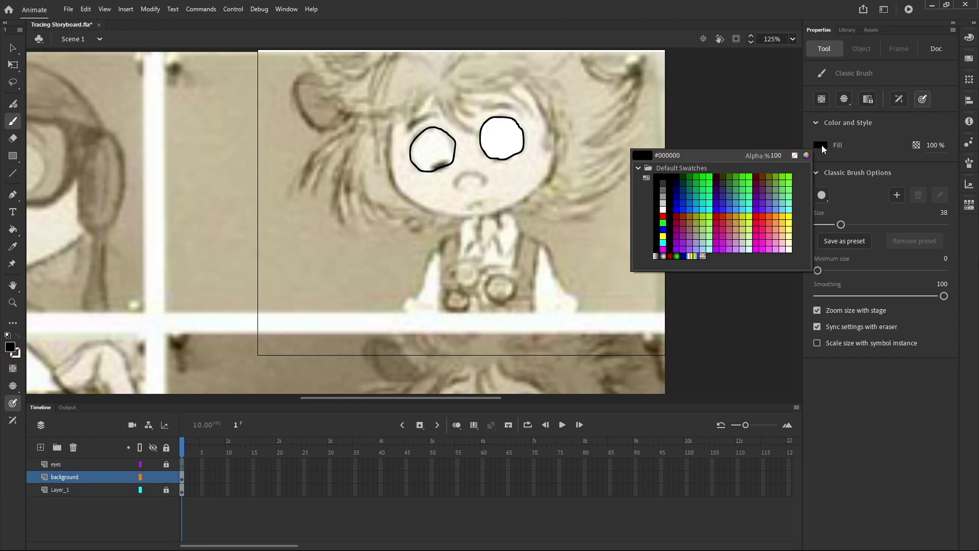
pyautogui.click(822, 145)
pyautogui.click(935, 145)
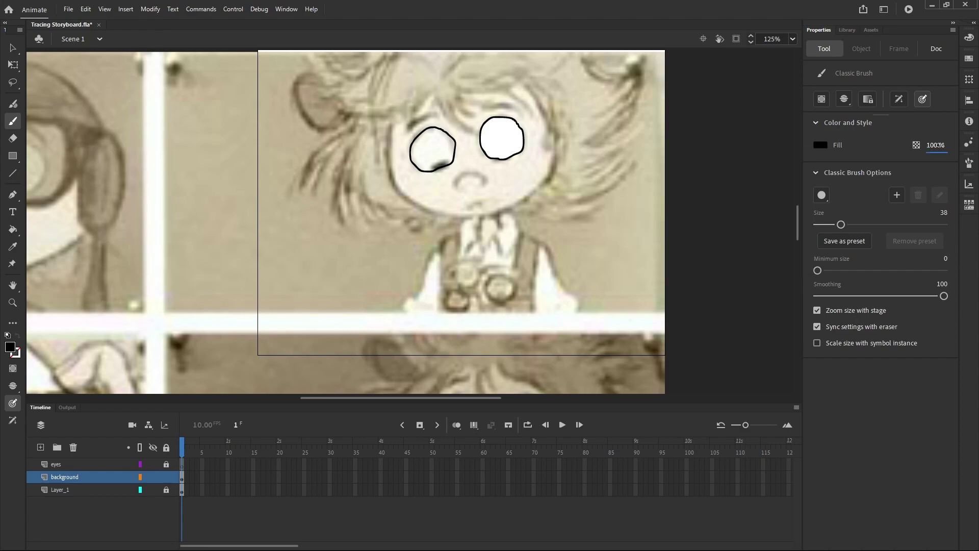
pyautogui.moveTo(935, 145); pyautogui.dragTo(914, 144)
pyautogui.moveTo(512, 247); pyautogui.dragTo(583, 220)
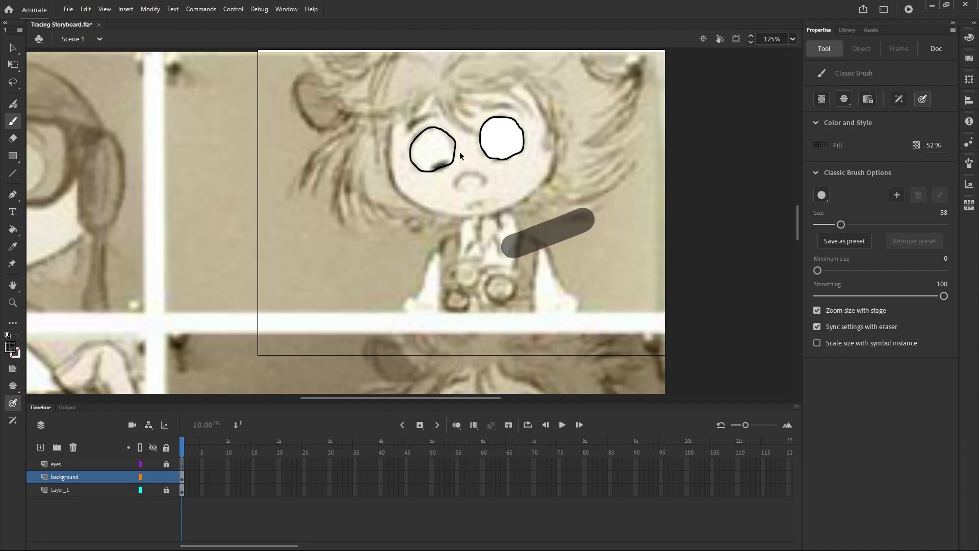
pyautogui.hotkey('ctrl', 'z')
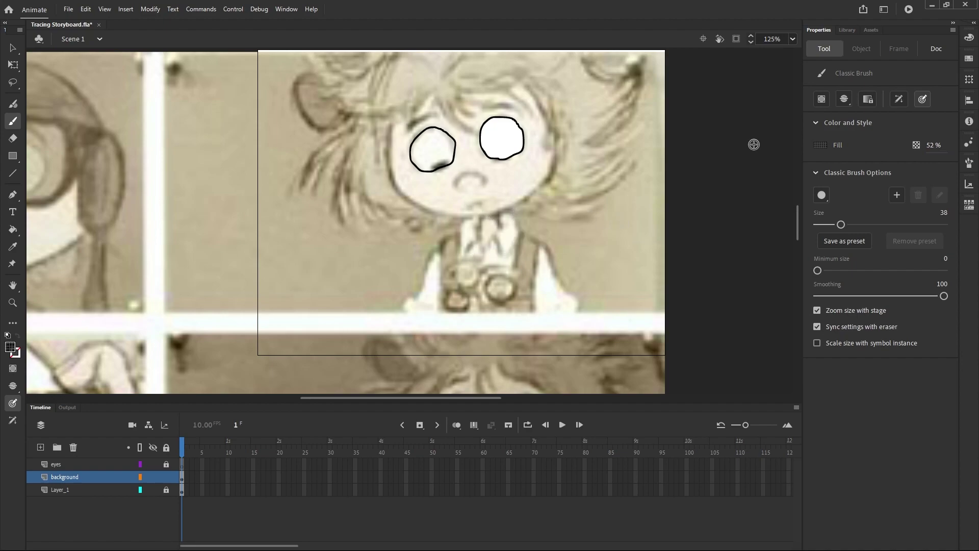